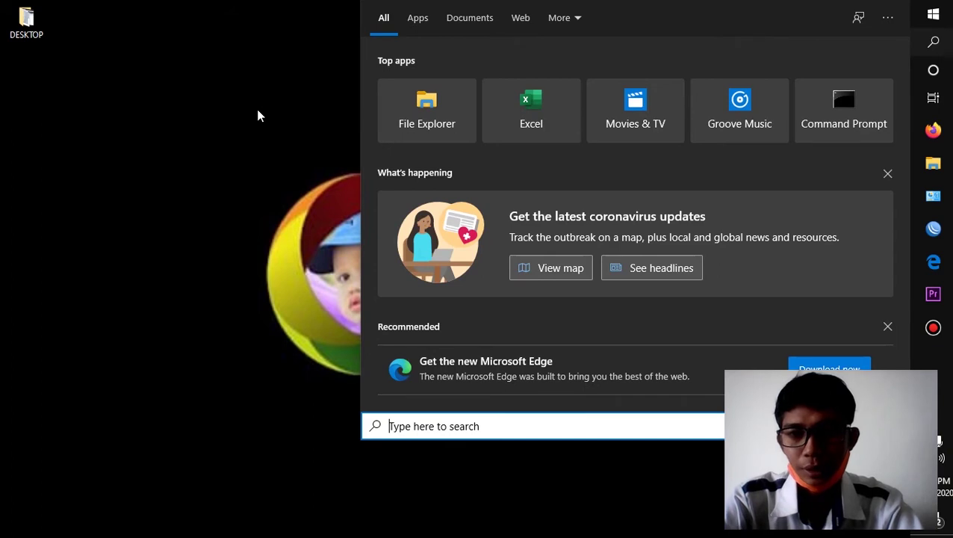
Search Windows for 'phot' and launch Photoshop.
{"action": "type", "text": "ph"}
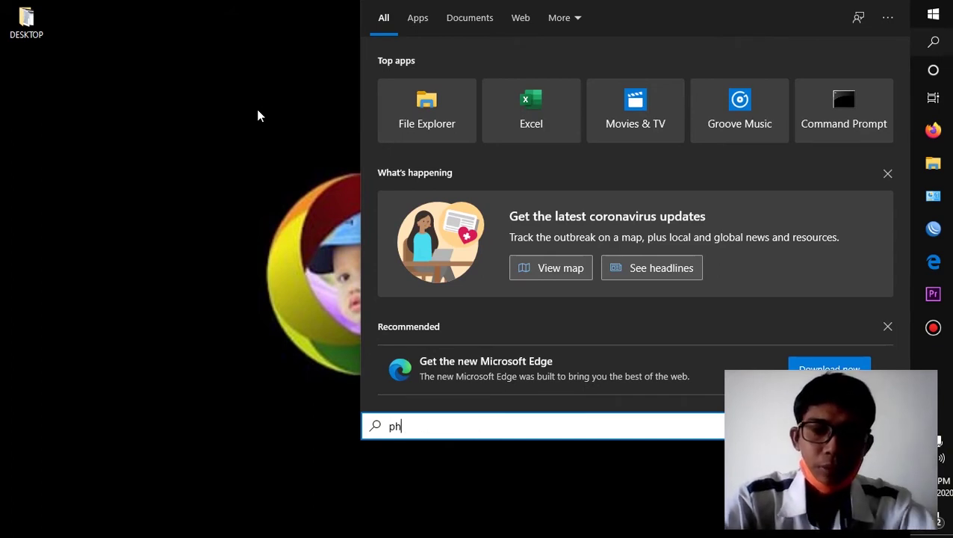
{"action": "type", "text": "ot"}
{"action": "key", "text": "Return"}
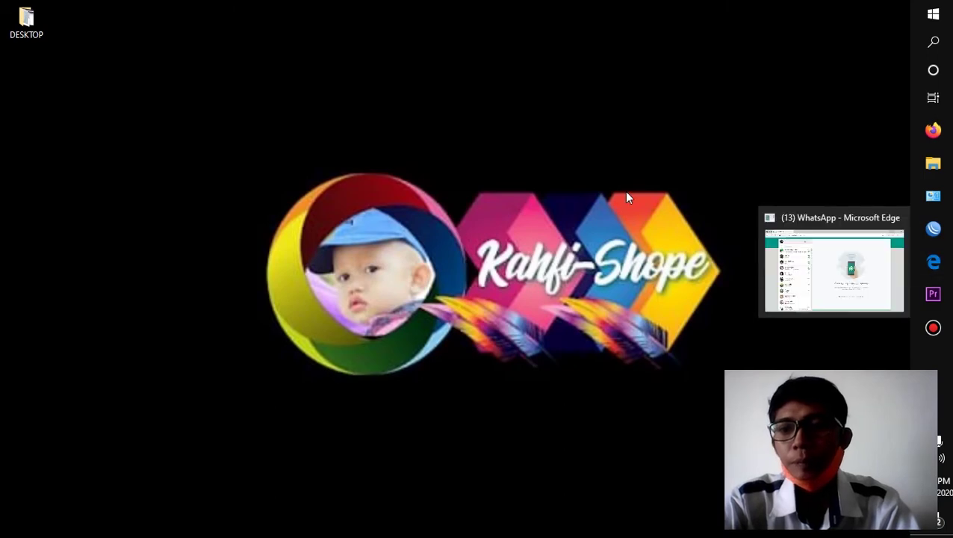
Open a contact's WhatsApp Web chat, dismiss the low-battery banner, and scroll through the messages.
{"action": "left_click", "coordinate": [933, 262]}
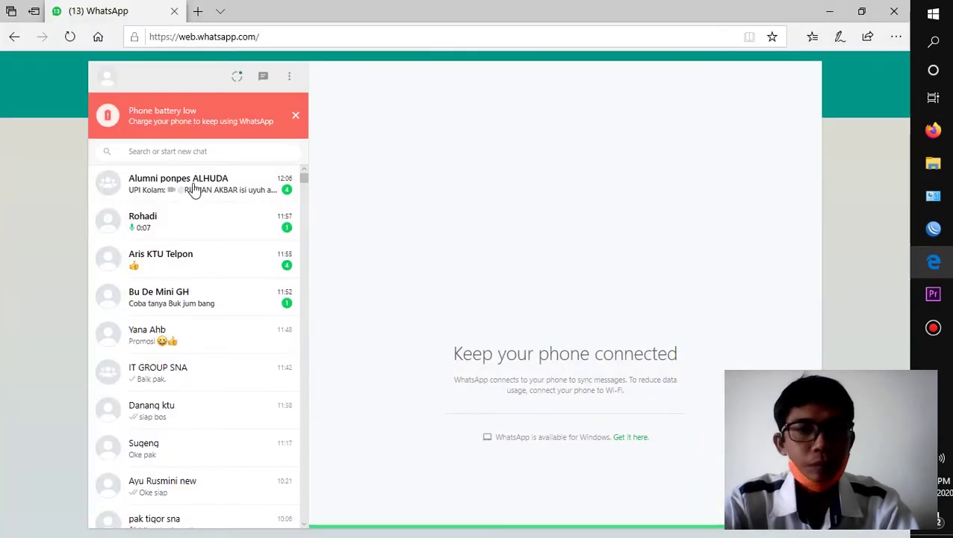
{"action": "left_click", "coordinate": [191, 336]}
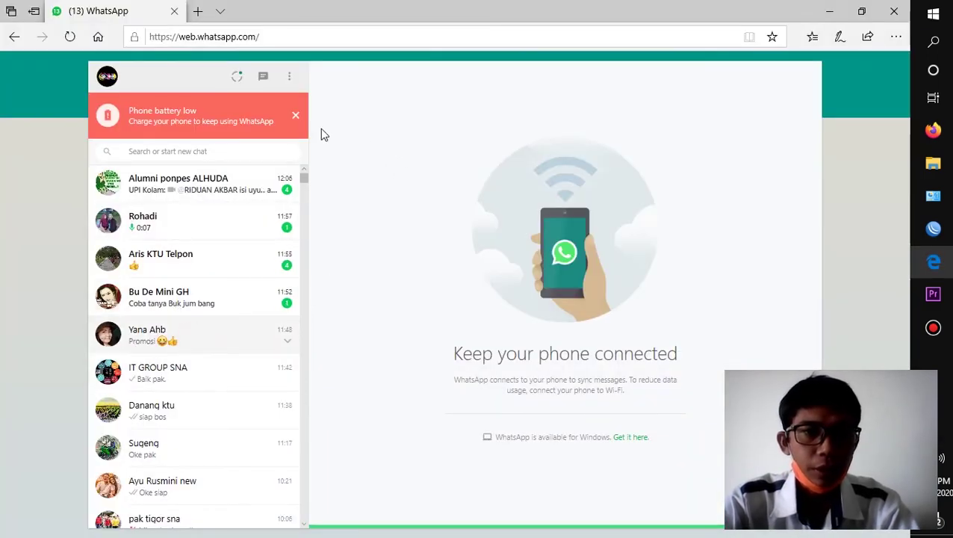
{"action": "left_click", "coordinate": [294, 118]}
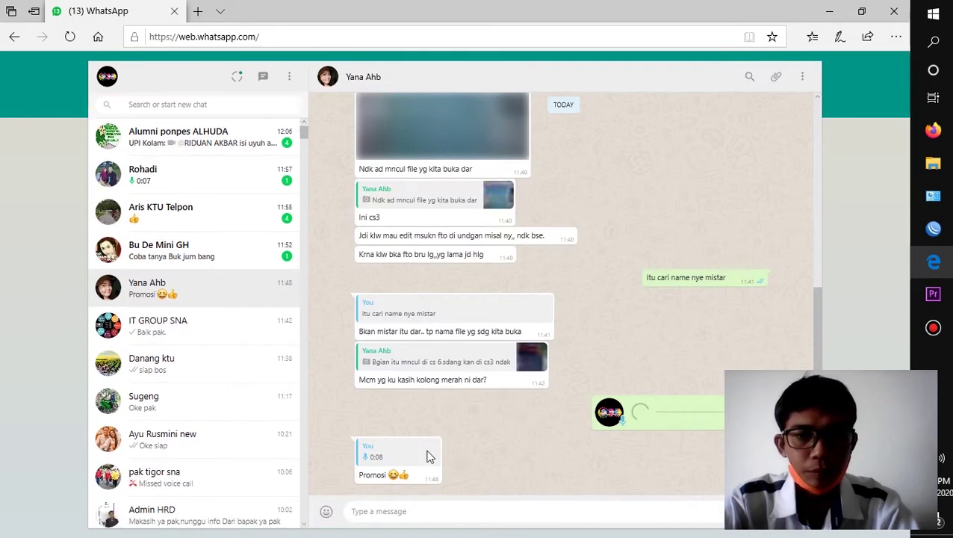
{"action": "scroll", "coordinate": [569, 350], "scroll_direction": "up", "scroll_amount": 5}
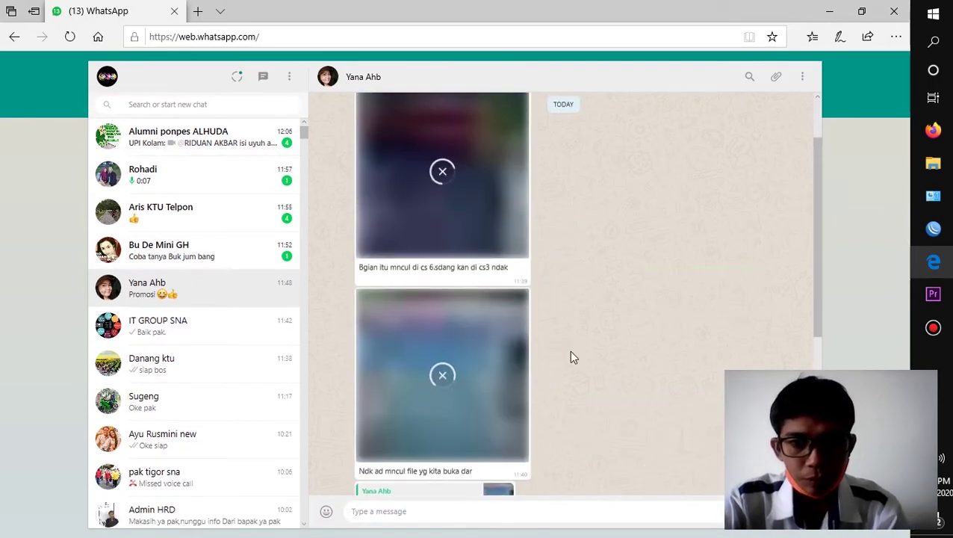
{"action": "scroll", "coordinate": [568, 350], "scroll_direction": "down", "scroll_amount": 2}
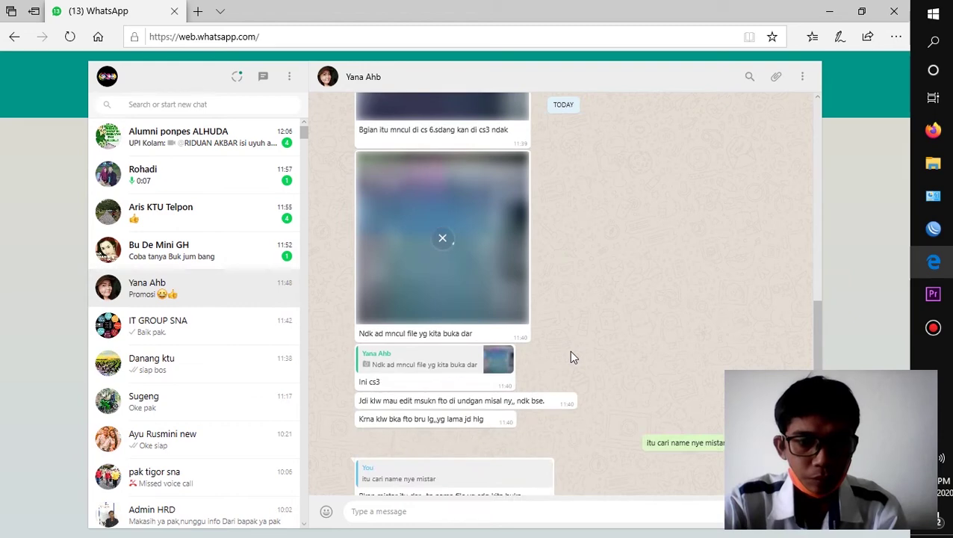
{"action": "scroll", "coordinate": [493, 304], "scroll_direction": "up", "scroll_amount": 2}
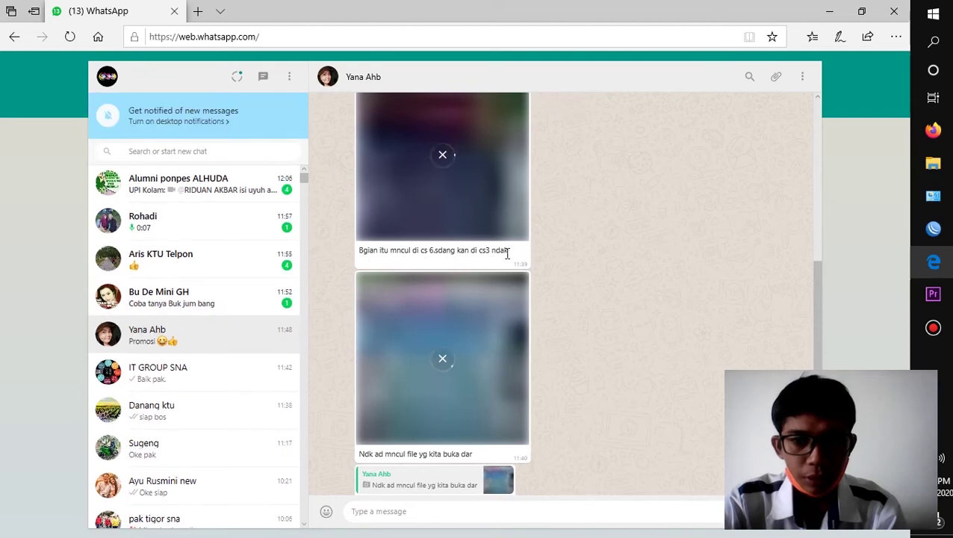
{"action": "scroll", "coordinate": [515, 268], "scroll_direction": "down", "scroll_amount": 1}
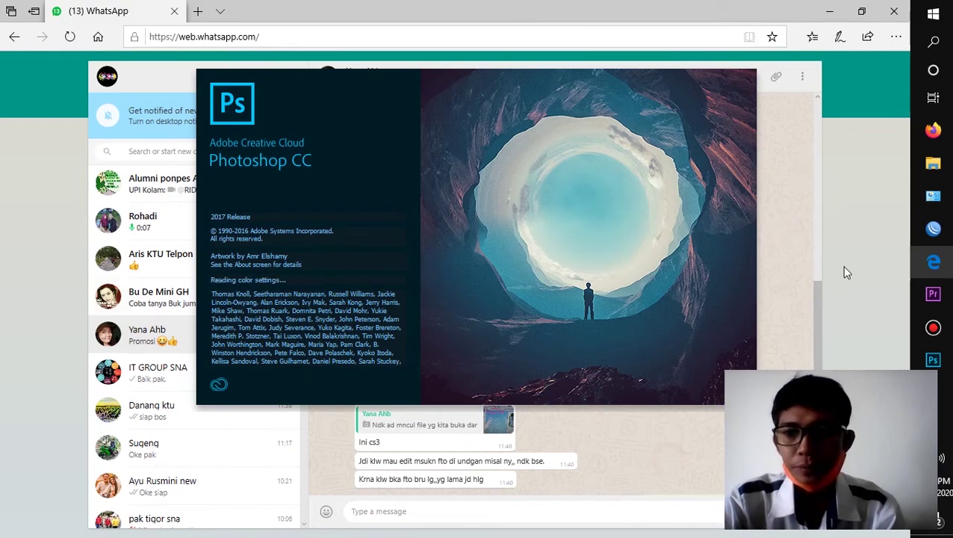
View the shared screenshots full size in WhatsApp's media viewer, then switch to Photoshop.
{"action": "mouse_move", "coordinate": [819, 345]}
{"action": "left_mouse_down"}
{"action": "mouse_move", "coordinate": [816, 322]}
{"action": "mouse_move", "coordinate": [499, 259]}
{"action": "left_mouse_up"}
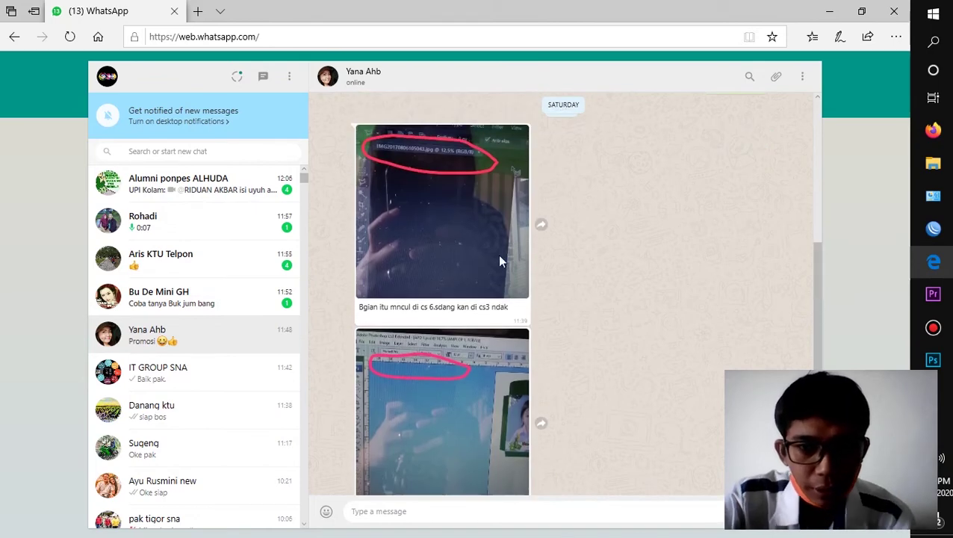
{"action": "left_click", "coordinate": [460, 226]}
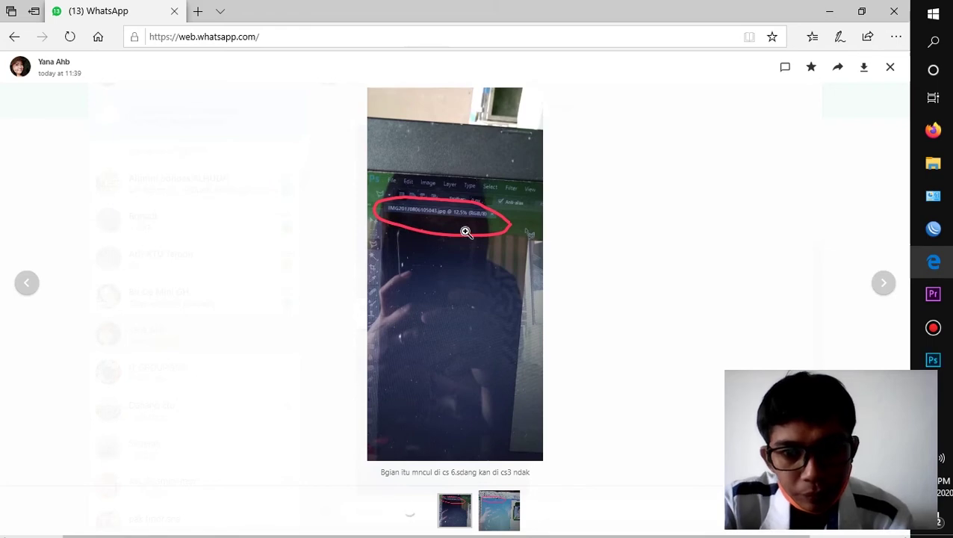
{"action": "left_click", "coordinate": [883, 283]}
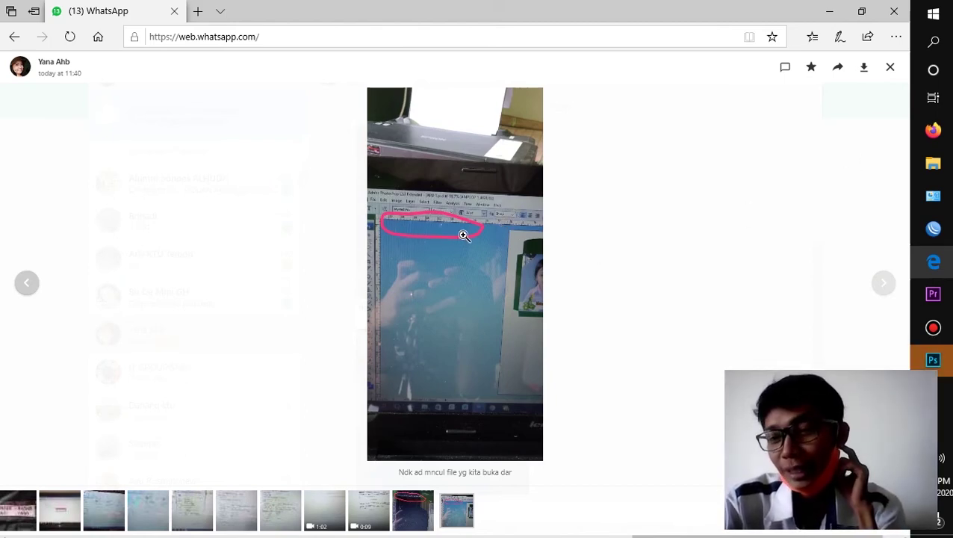
{"action": "left_click", "coordinate": [920, 360]}
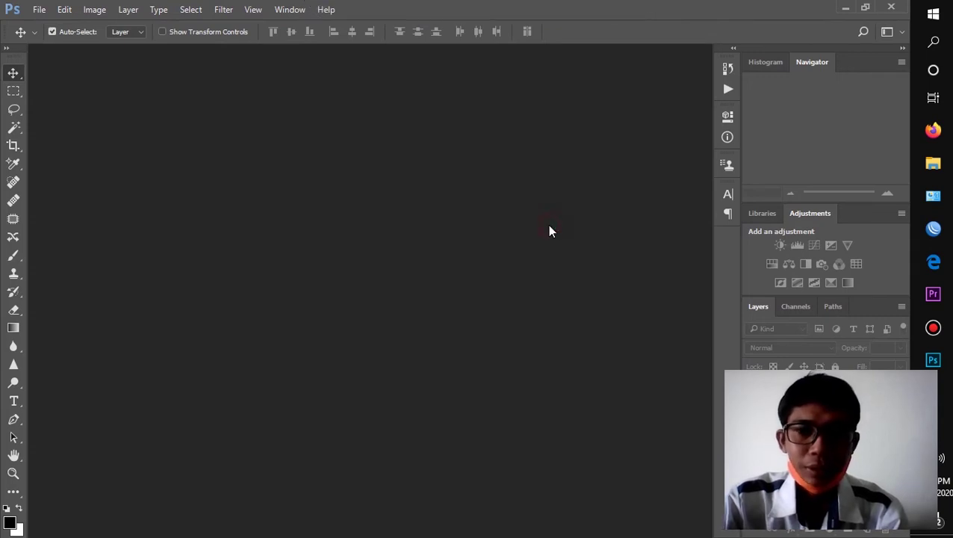
Create a new 1202×741 px, 72 ppi document with a white background.
{"action": "left_click", "coordinate": [38, 10]}
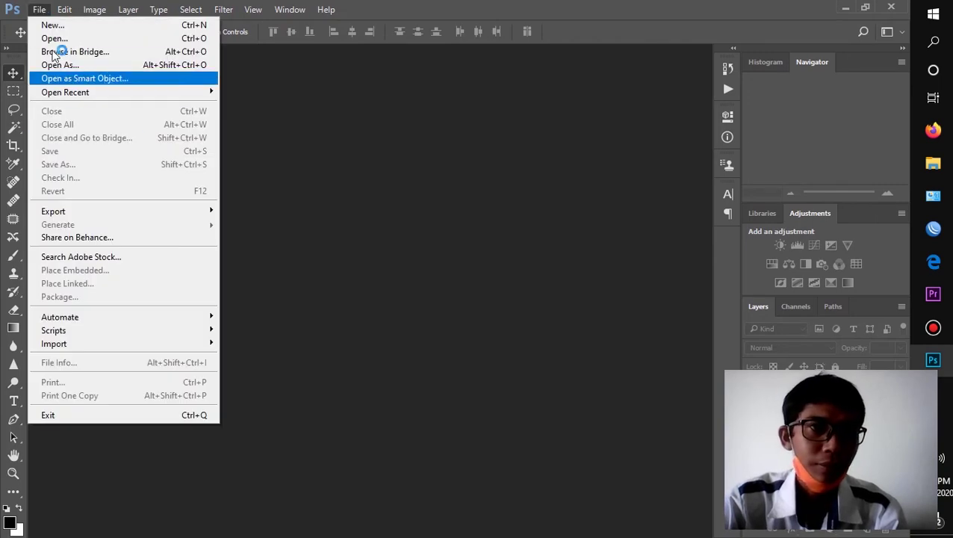
{"action": "left_click", "coordinate": [57, 26]}
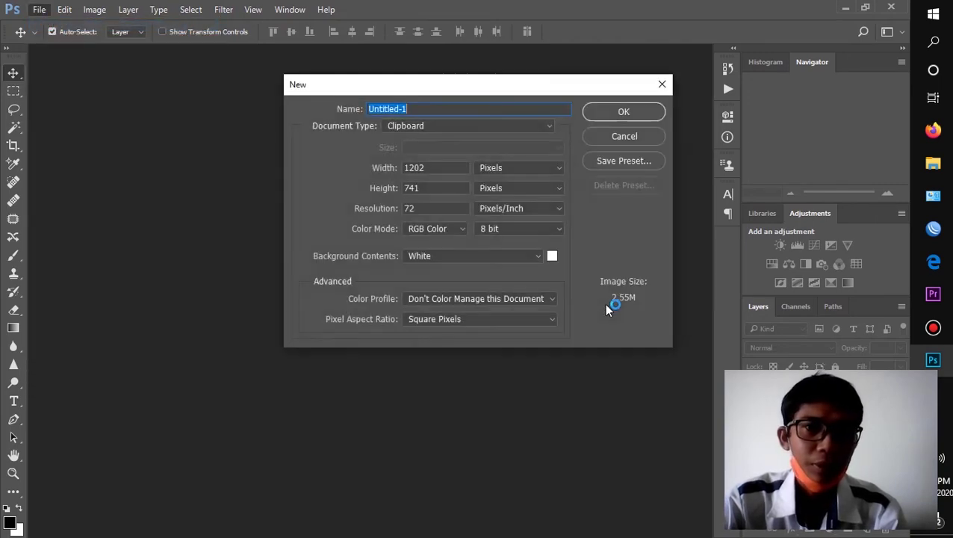
{"action": "left_click", "coordinate": [611, 113]}
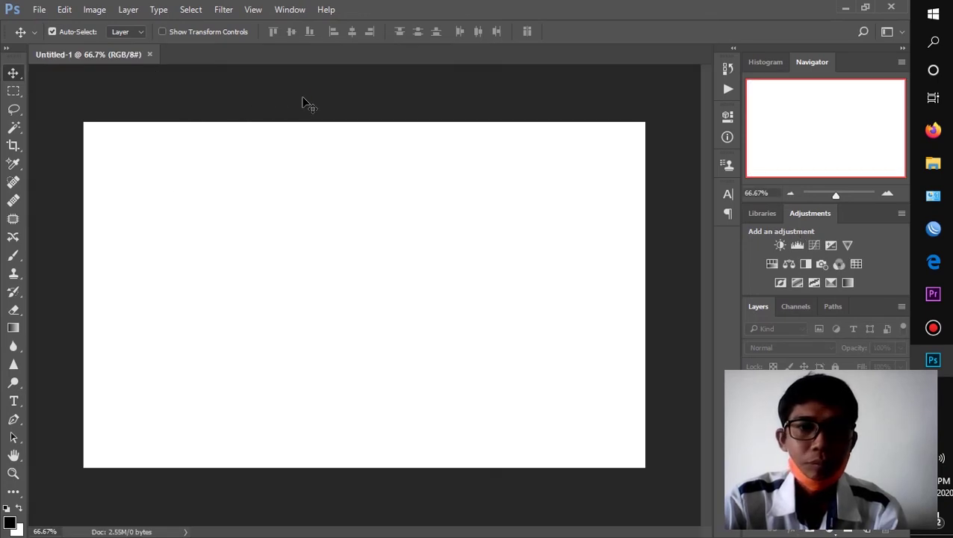
Turn on rulers for the Untitled-1 canvas from the View menu.
{"action": "mouse_move", "coordinate": [933, 360]}
{"action": "left_click", "coordinate": [325, 80]}
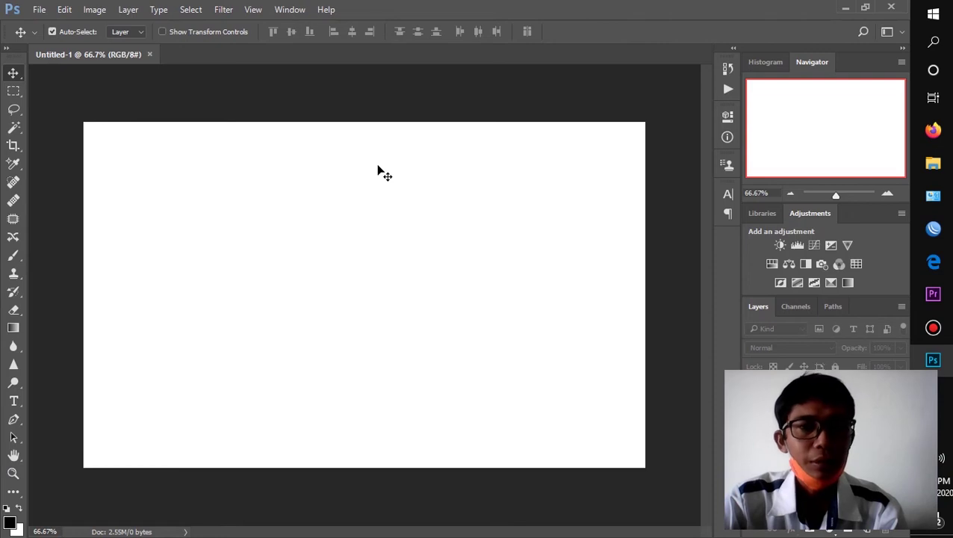
{"action": "left_click", "coordinate": [253, 10]}
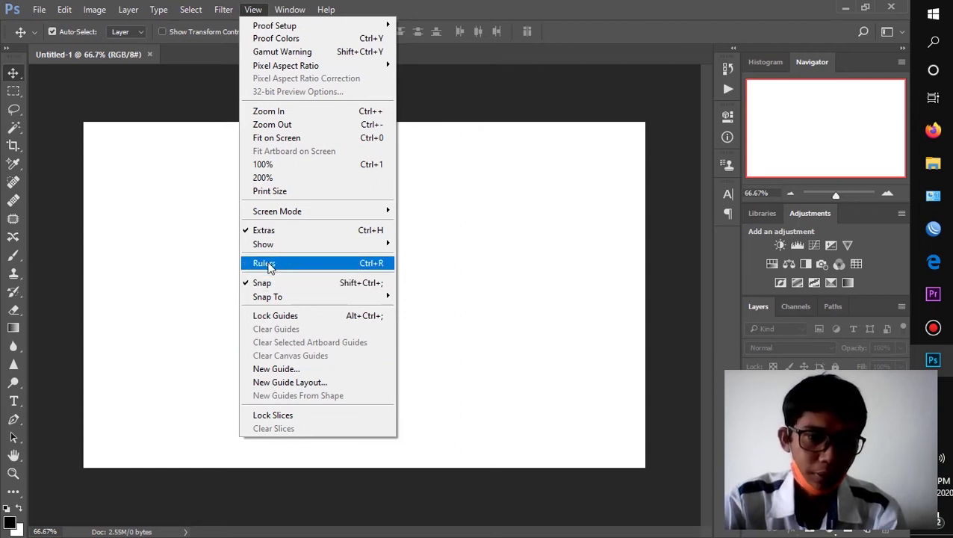
{"action": "left_click", "coordinate": [266, 265]}
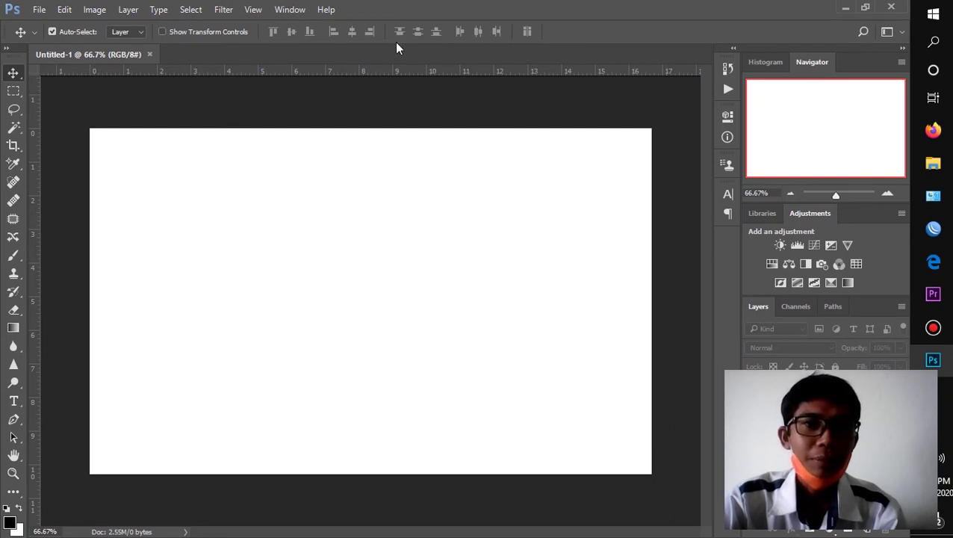
{"action": "left_click", "coordinate": [251, 10]}
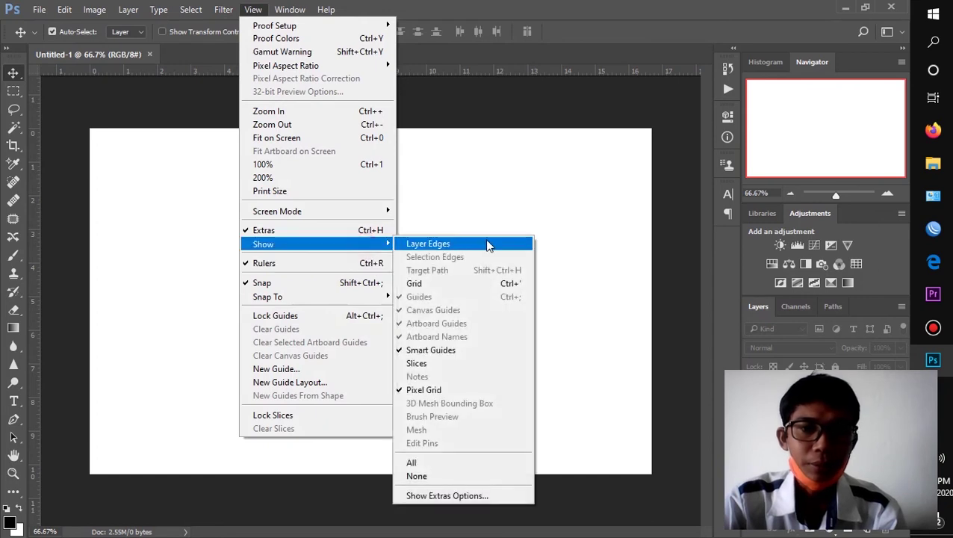
{"action": "mouse_move", "coordinate": [263, 244]}
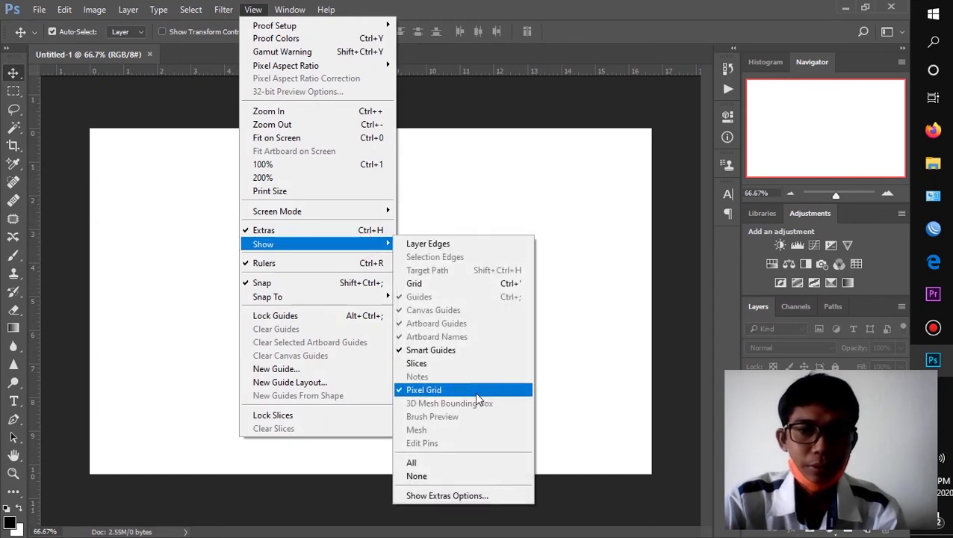
{"action": "left_click", "coordinate": [451, 284]}
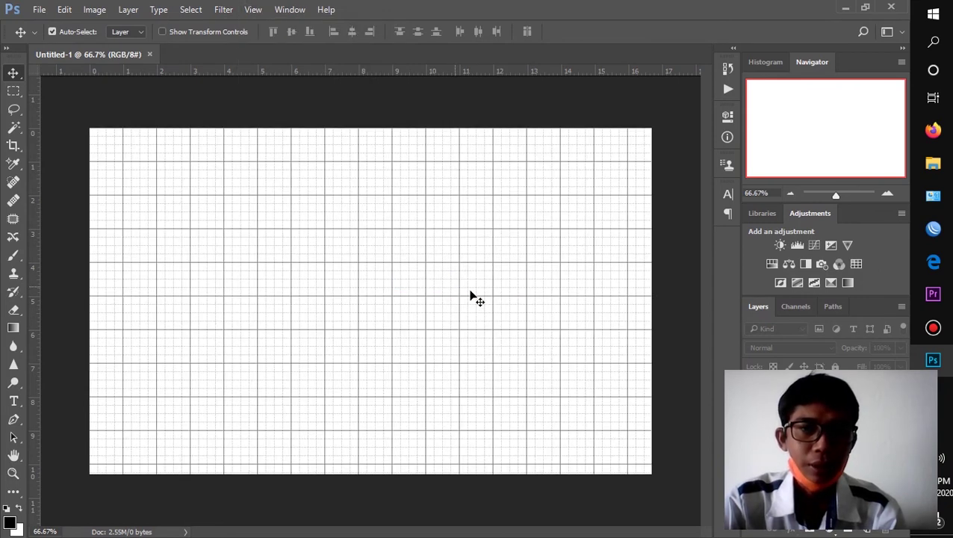
{"action": "left_click", "coordinate": [253, 10]}
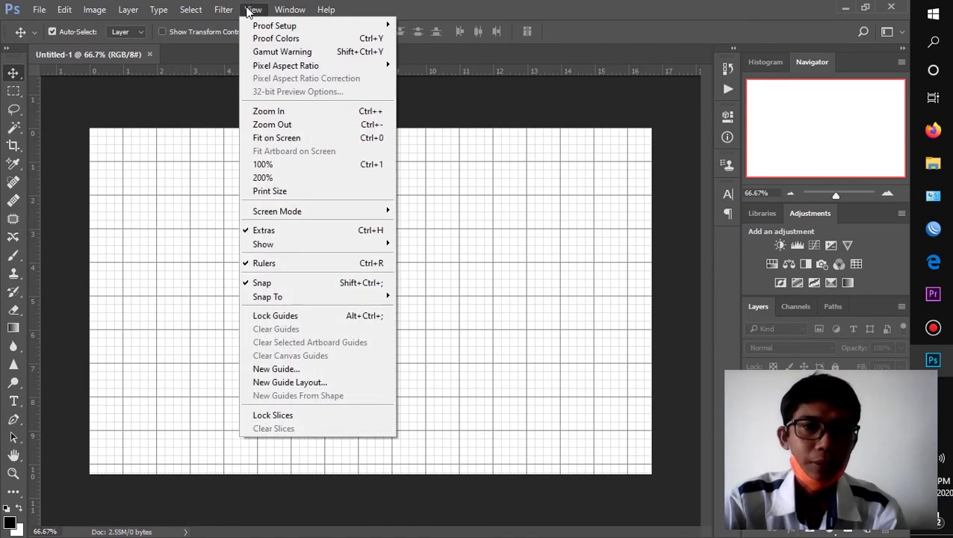
{"action": "mouse_move", "coordinate": [263, 244]}
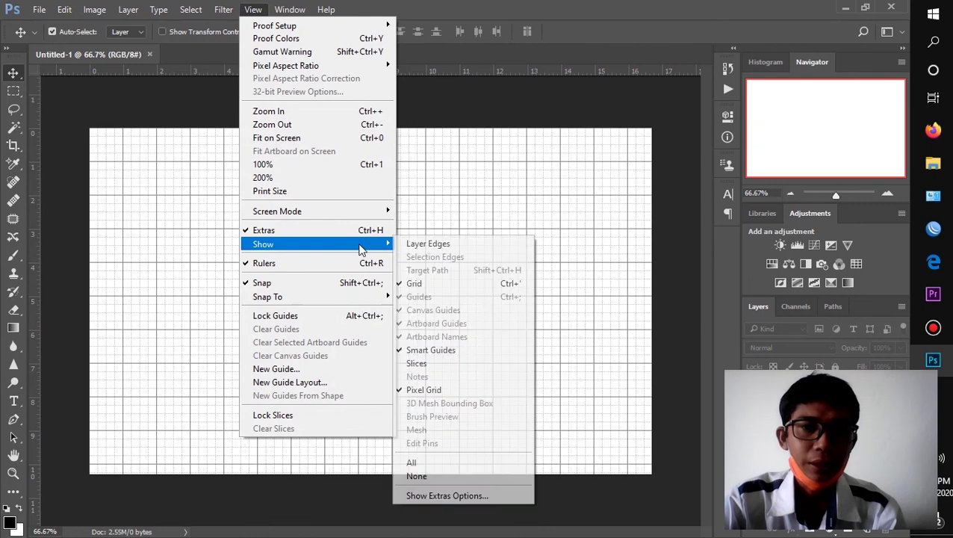
{"action": "left_click", "coordinate": [455, 284]}
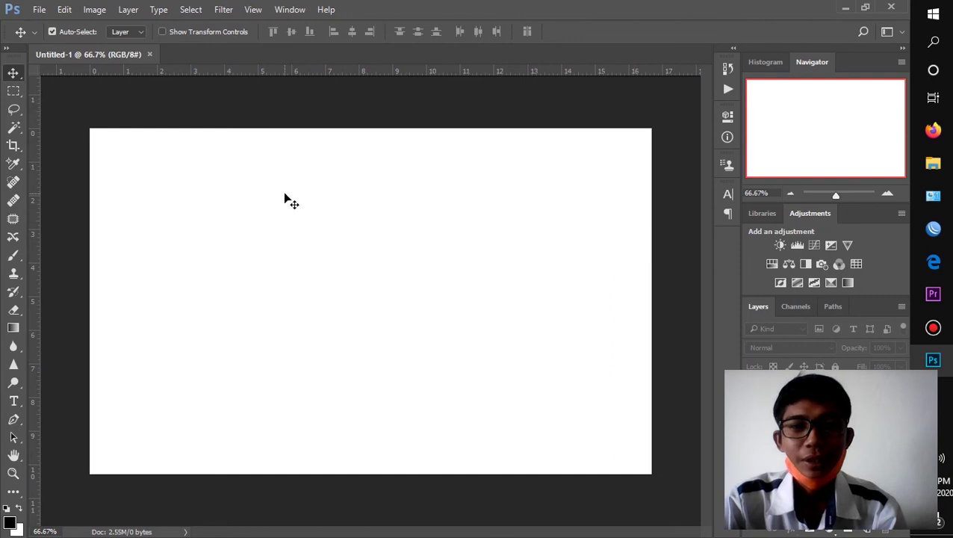
{"action": "scroll", "coordinate": [400, 258], "scroll_direction": "down", "scroll_amount": 1}
{"action": "scroll", "coordinate": [399, 262], "scroll_direction": "up", "scroll_amount": 1}
{"action": "scroll", "coordinate": [399, 262], "scroll_direction": "down", "scroll_amount": 1}
{"action": "scroll", "coordinate": [399, 261], "scroll_direction": "up", "scroll_amount": 1}
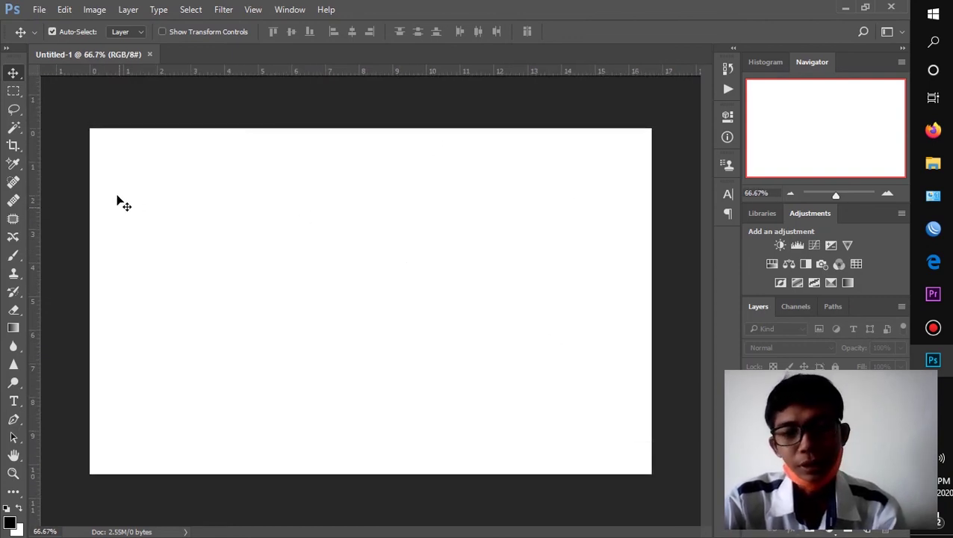